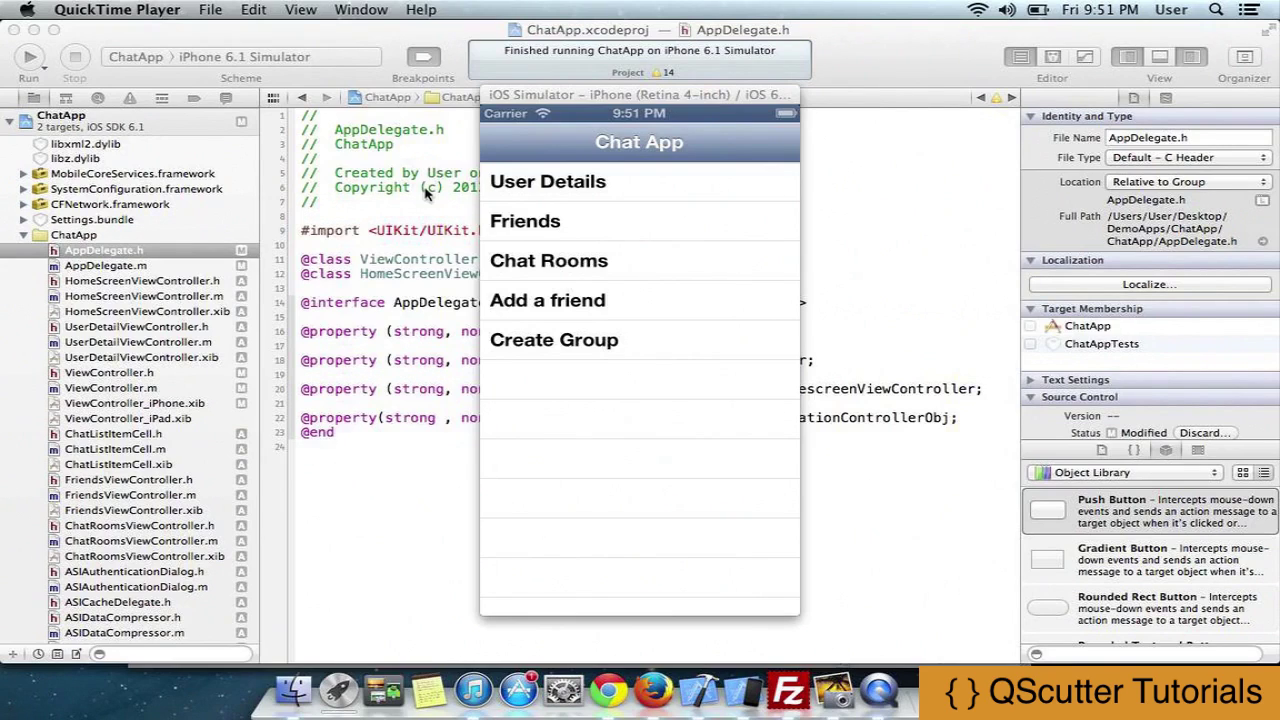
- Open User Details, enter 'kjl' in the Email Address field and dismiss the keyboard
{"action": "left_click", "coordinate": [600, 192]}
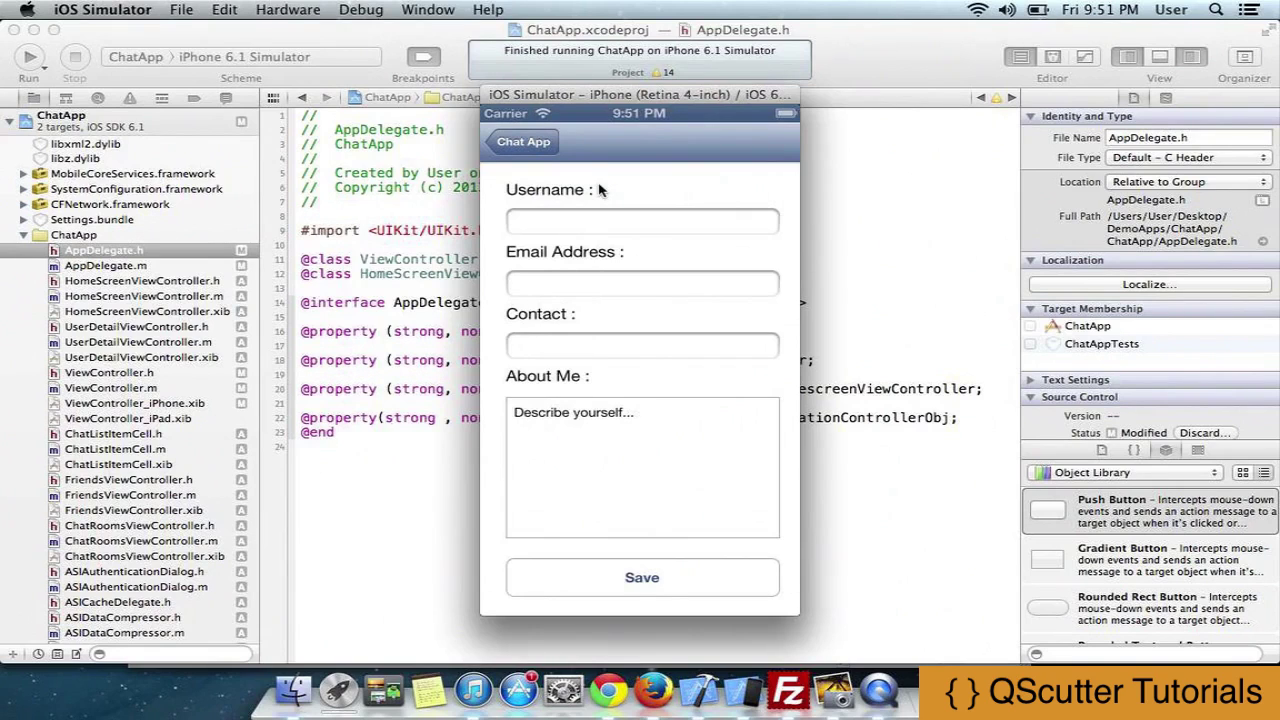
{"action": "left_click", "coordinate": [597, 232]}
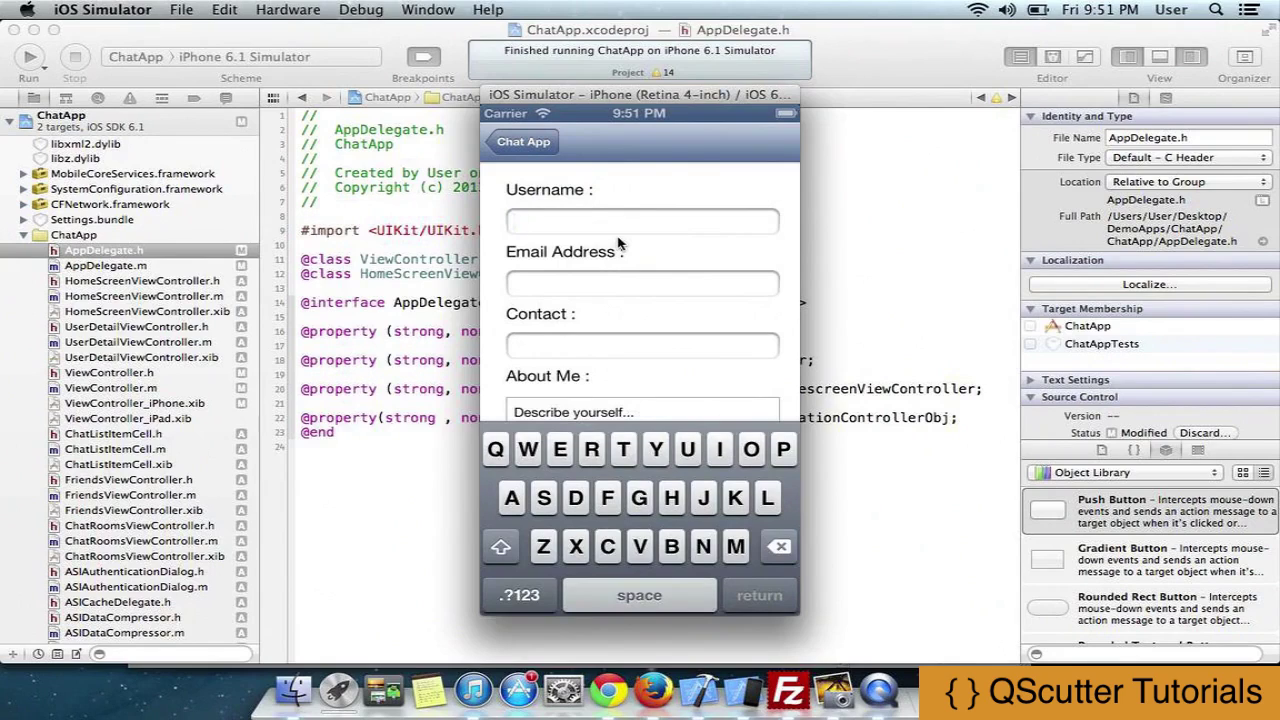
{"action": "left_click", "coordinate": [620, 295]}
{"action": "left_click", "coordinate": [647, 351]}
{"action": "left_click", "coordinate": [611, 293]}
{"action": "type", "text": "kjl"}
{"action": "left_click", "coordinate": [750, 597]}
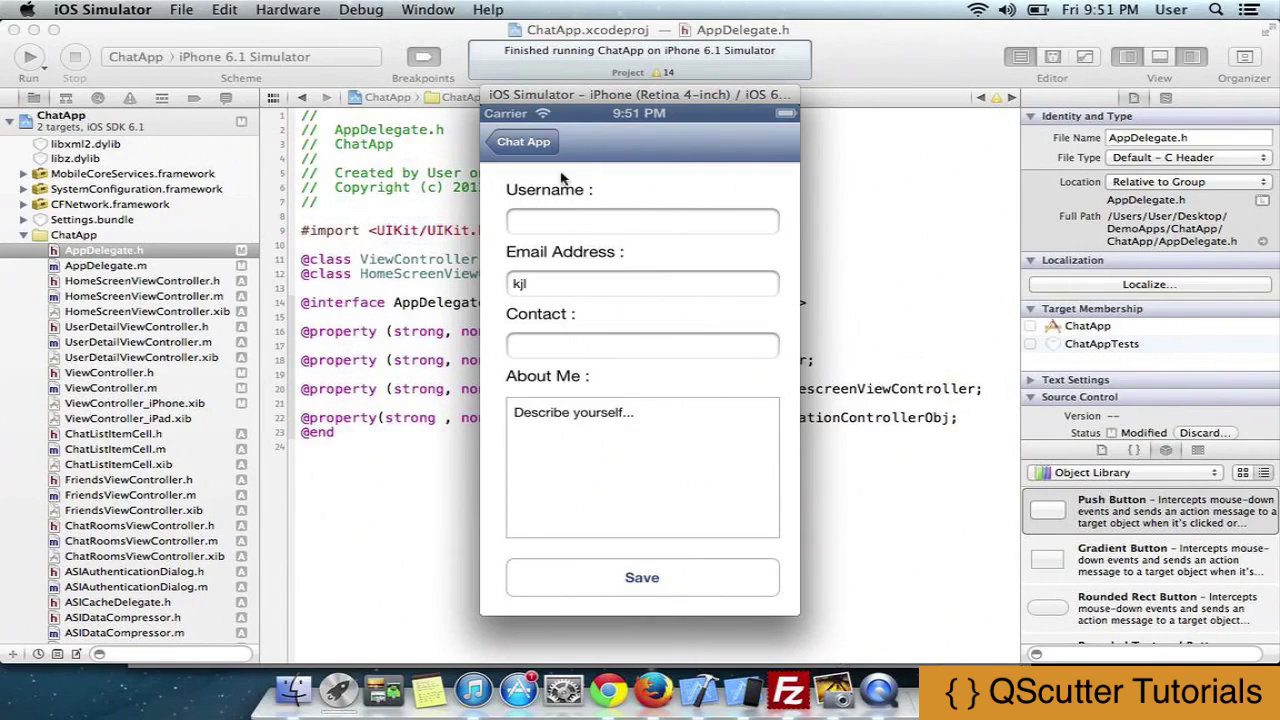
- Go back to the main menu, open Friends and type a friend's email address, fixing a typo
{"action": "left_click", "coordinate": [531, 143]}
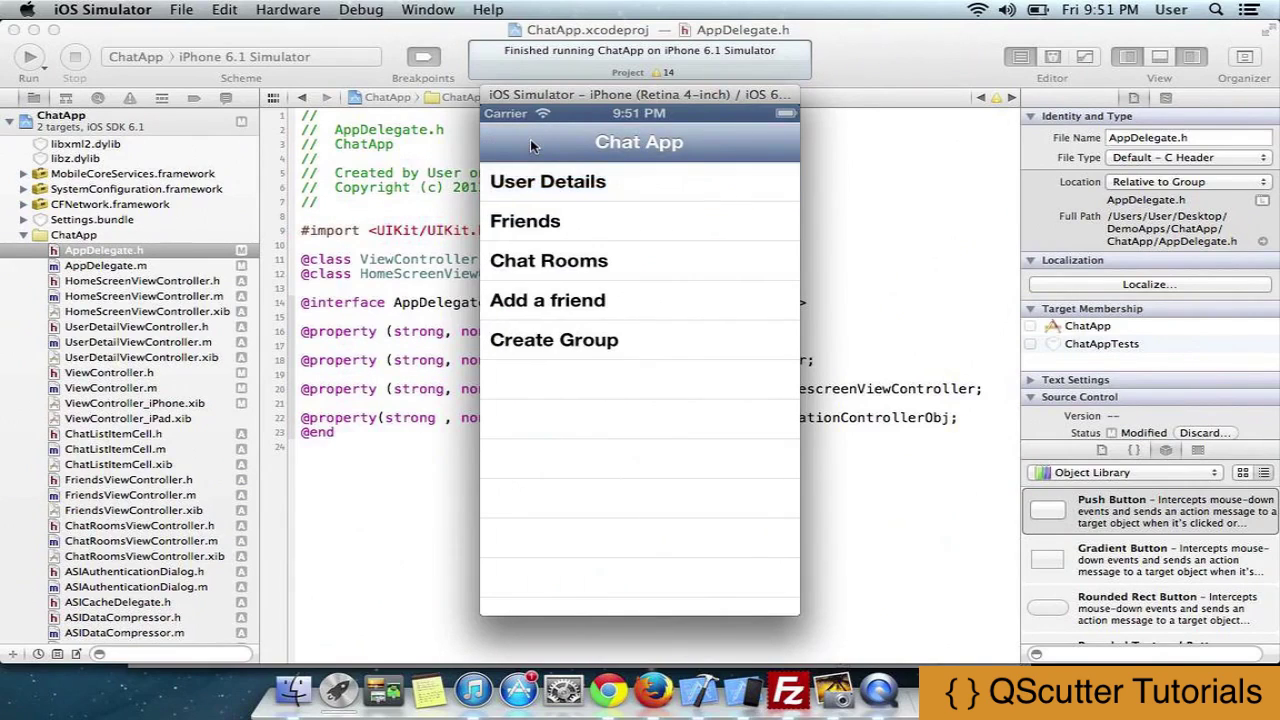
{"action": "left_click", "coordinate": [585, 222]}
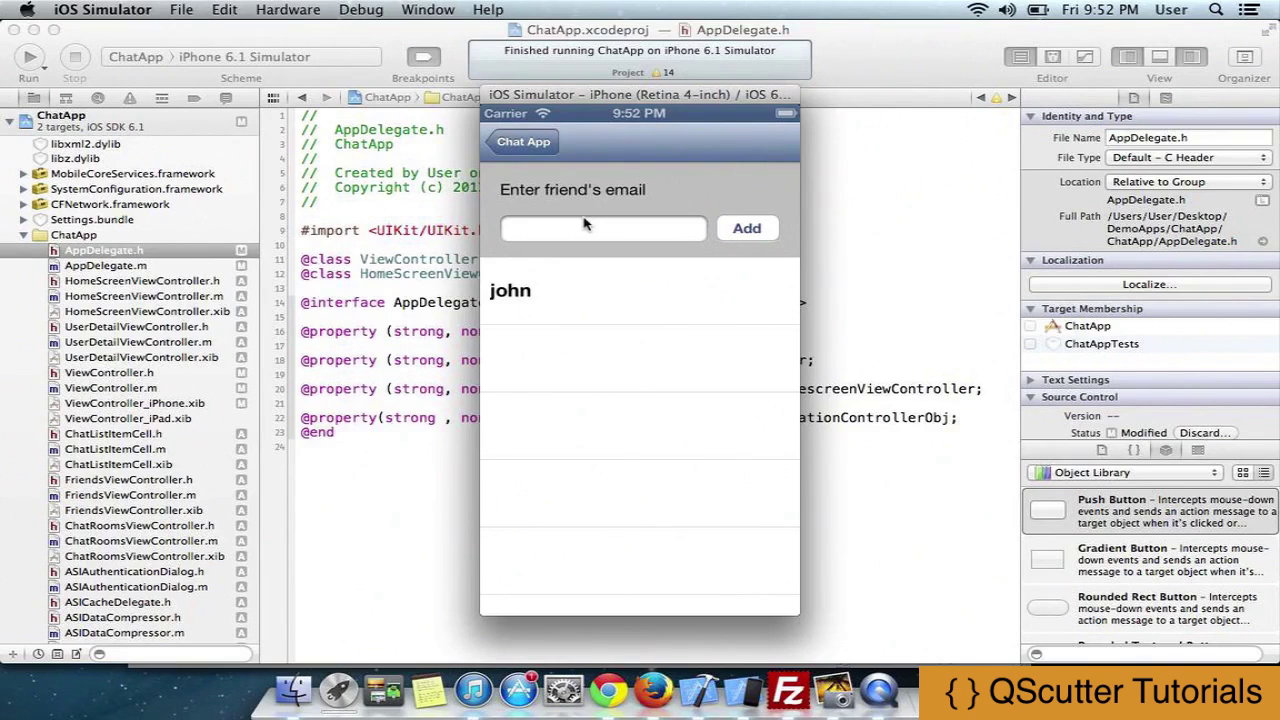
{"action": "left_click", "coordinate": [589, 229]}
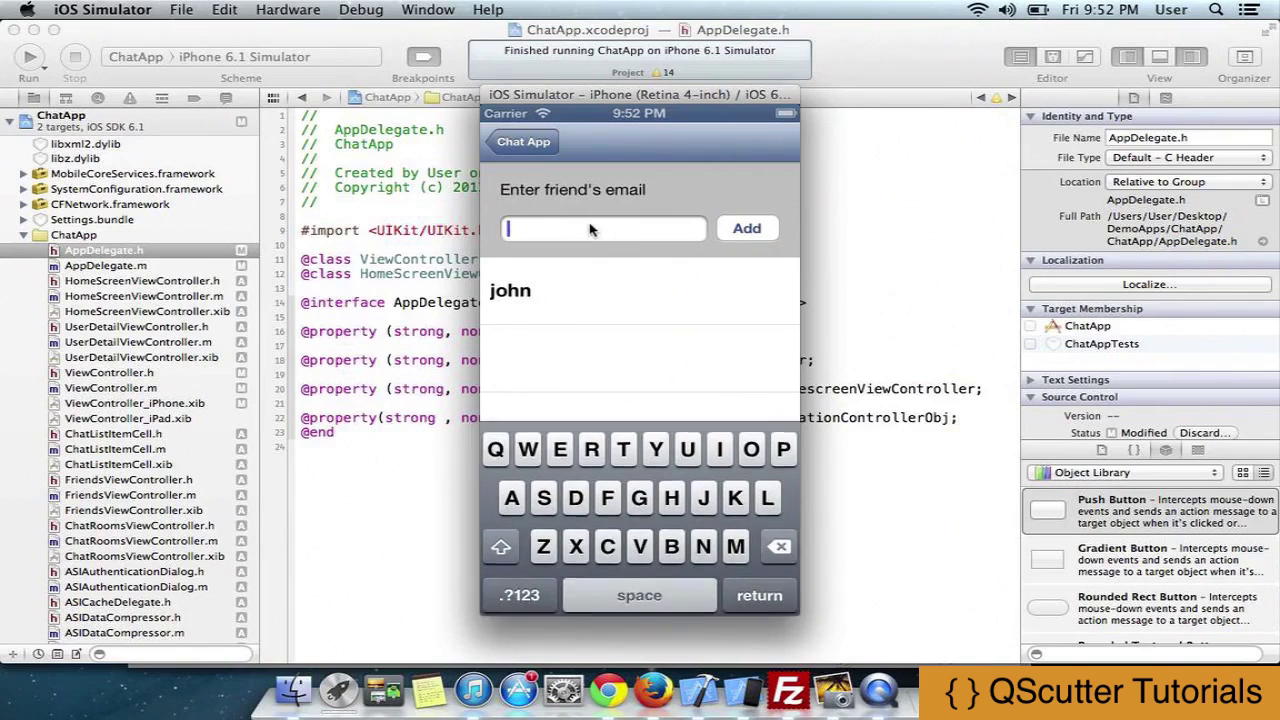
{"action": "type", "text": "ljkhjkb"}
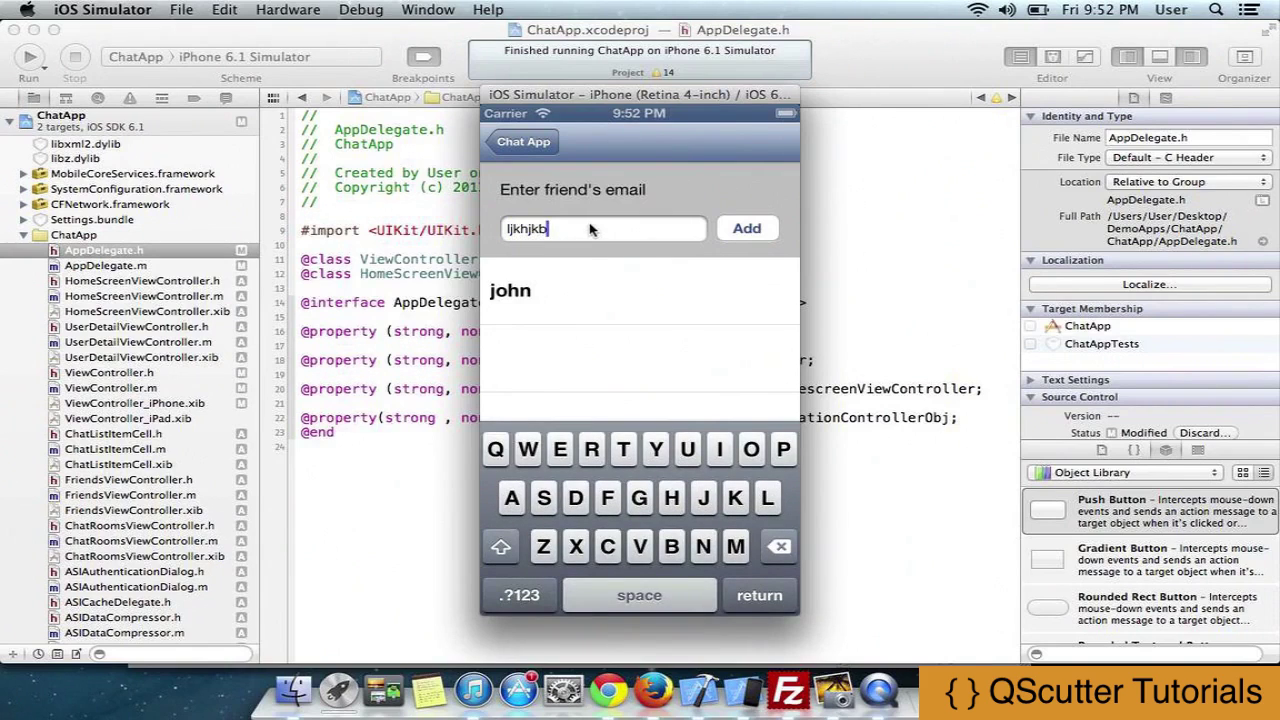
{"action": "type", "text": "2hbvn"}
{"action": "key", "text": "Left"}
{"action": "key", "text": "Left"}
{"action": "key", "text": "Left"}
{"action": "key", "text": "Left"}
{"action": "key", "text": "BackSpace"}
{"action": "type", "text": "@"}
{"action": "left_click", "coordinate": [638, 240]}
{"action": "type", "text": ".kbhj"}
- Submit the email, dismiss the 'not using ChatApp' alert, and return to the main menu
{"action": "left_click", "coordinate": [749, 230]}
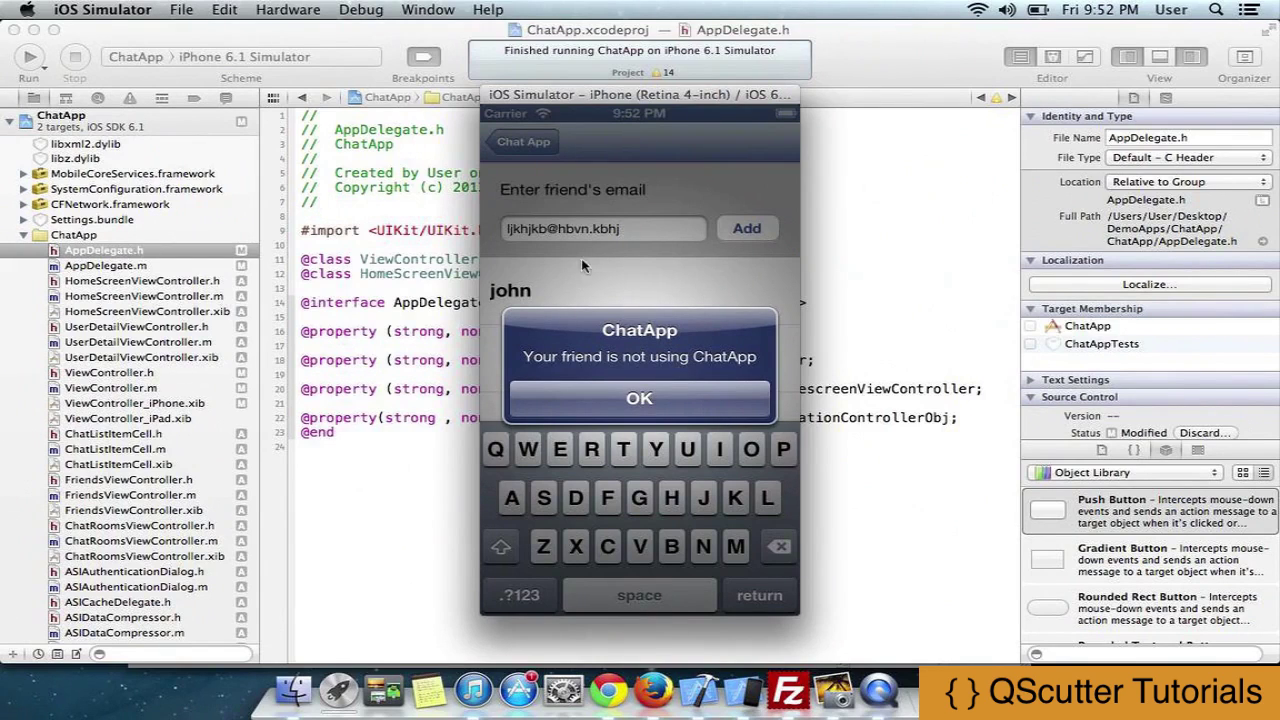
{"action": "left_click", "coordinate": [640, 399]}
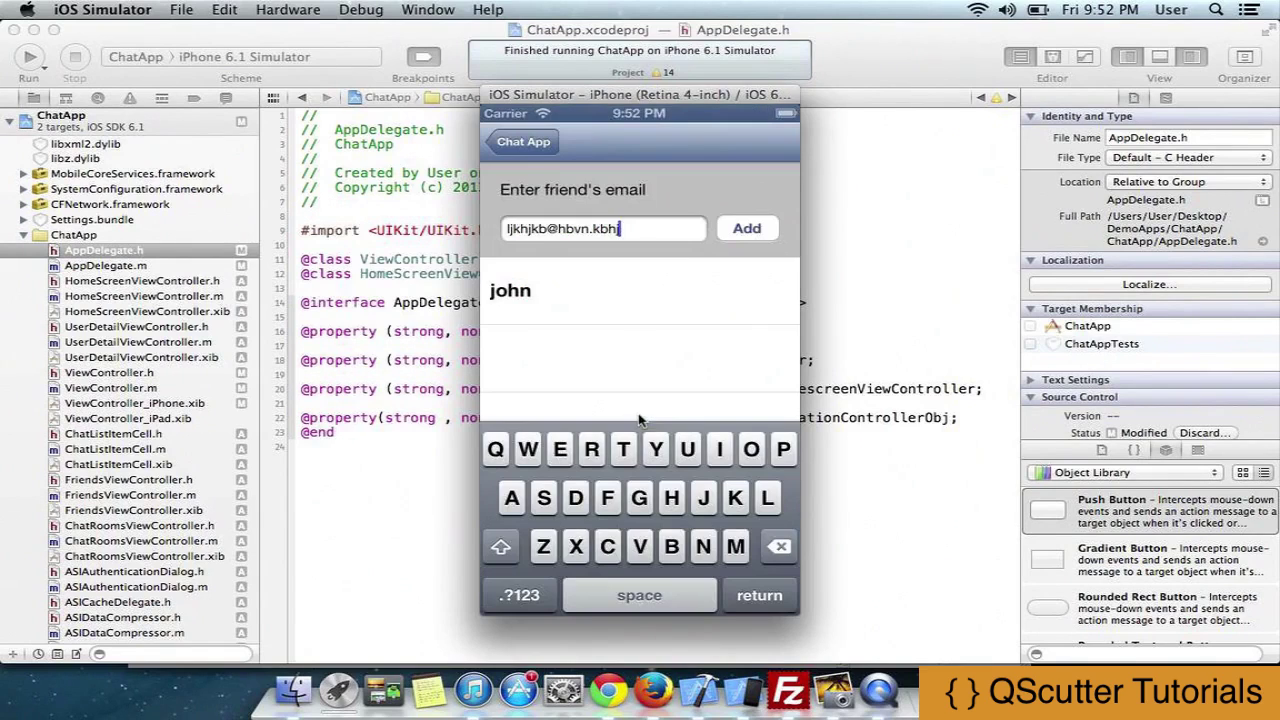
{"action": "left_click", "coordinate": [527, 150]}
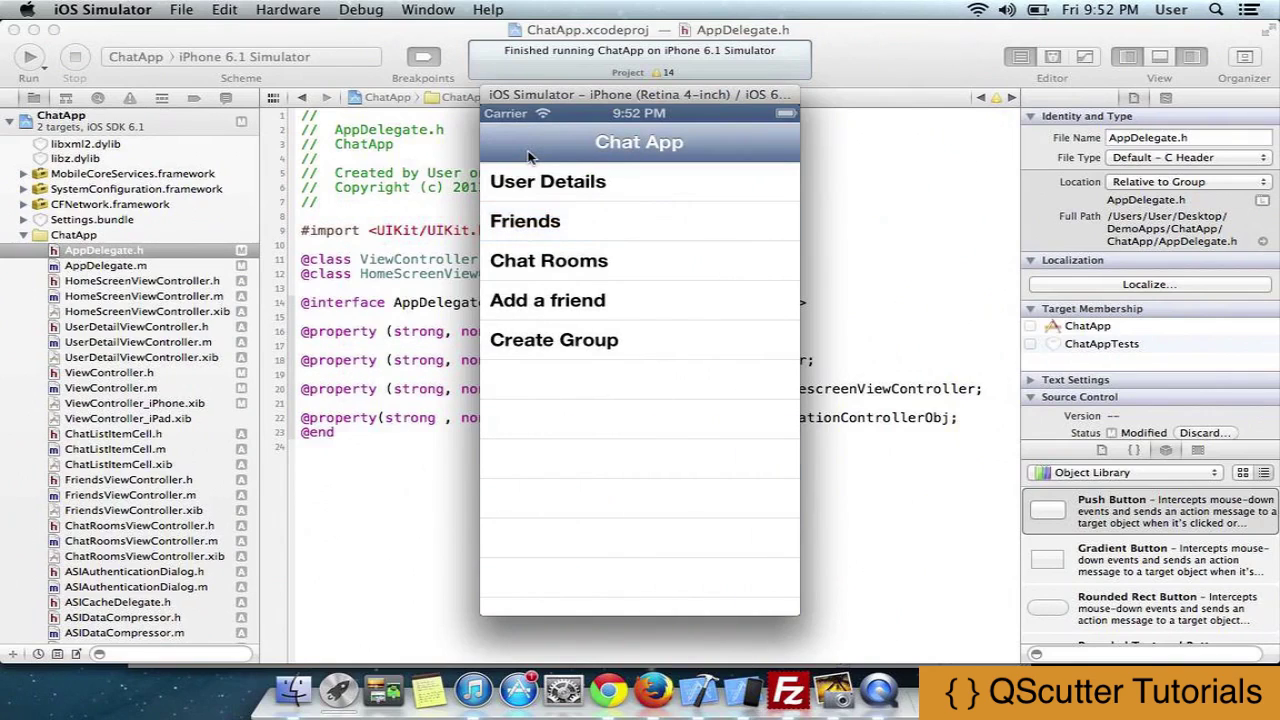
- Open john's chat from Friends, send 'hi', then go back to the friends list
{"action": "left_click", "coordinate": [585, 232]}
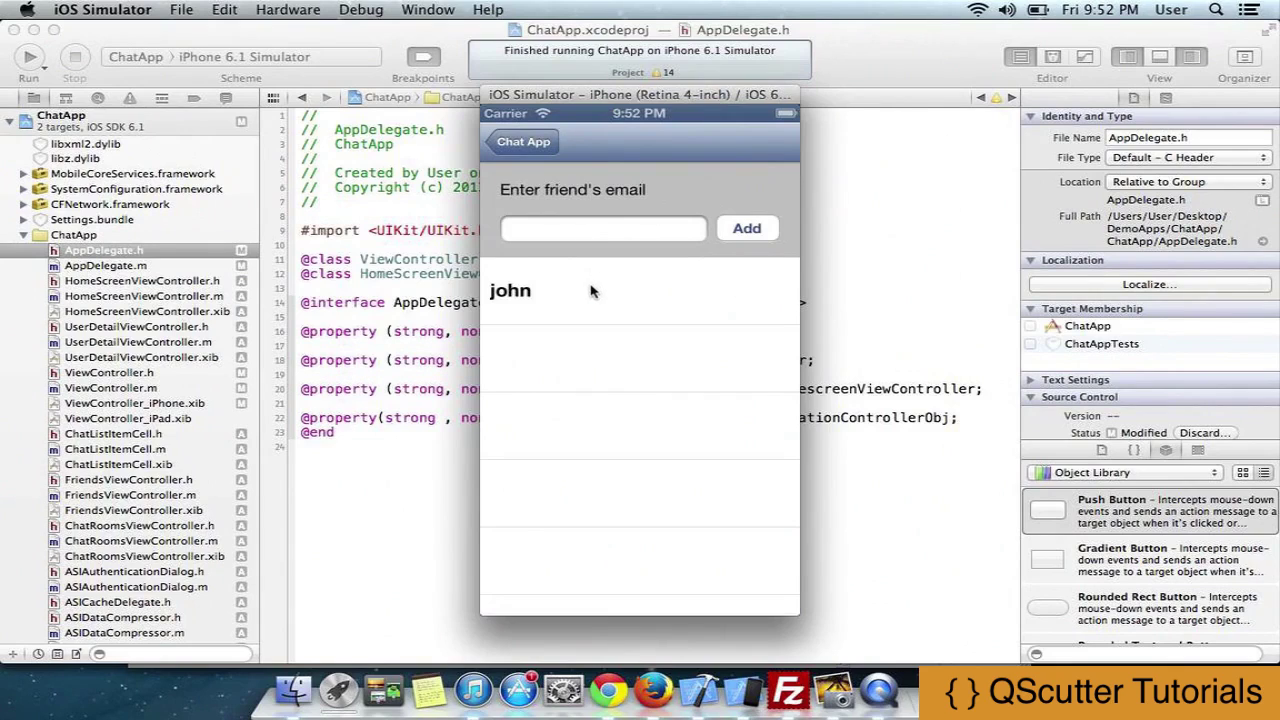
{"action": "left_click", "coordinate": [590, 291]}
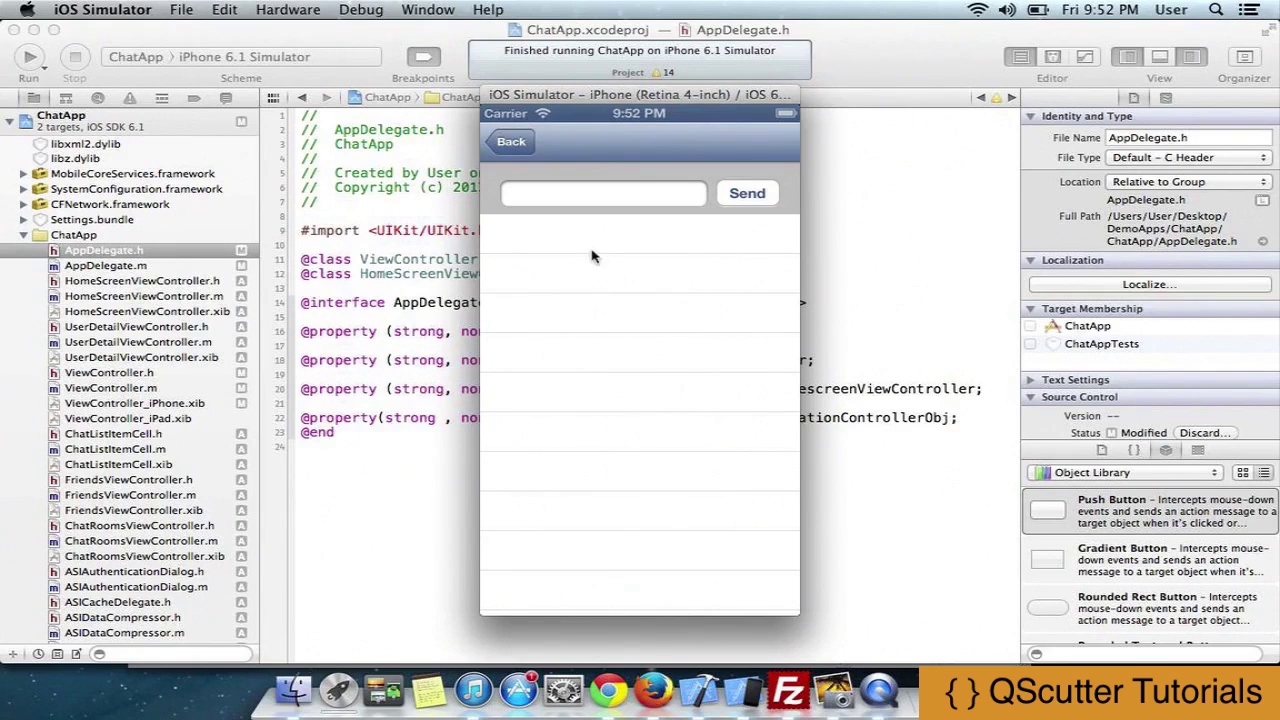
{"action": "left_click", "coordinate": [614, 199]}
{"action": "type", "text": "hi"}
{"action": "left_click", "coordinate": [738, 194]}
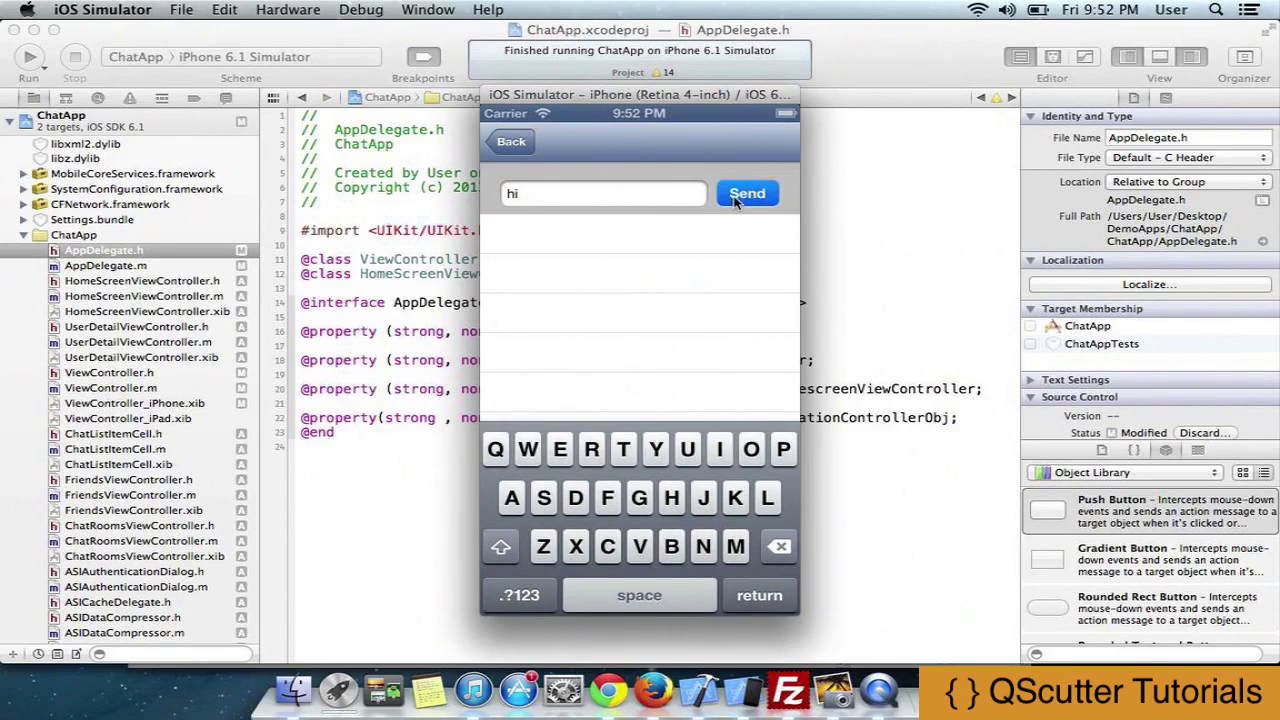
{"action": "left_click", "coordinate": [508, 143]}
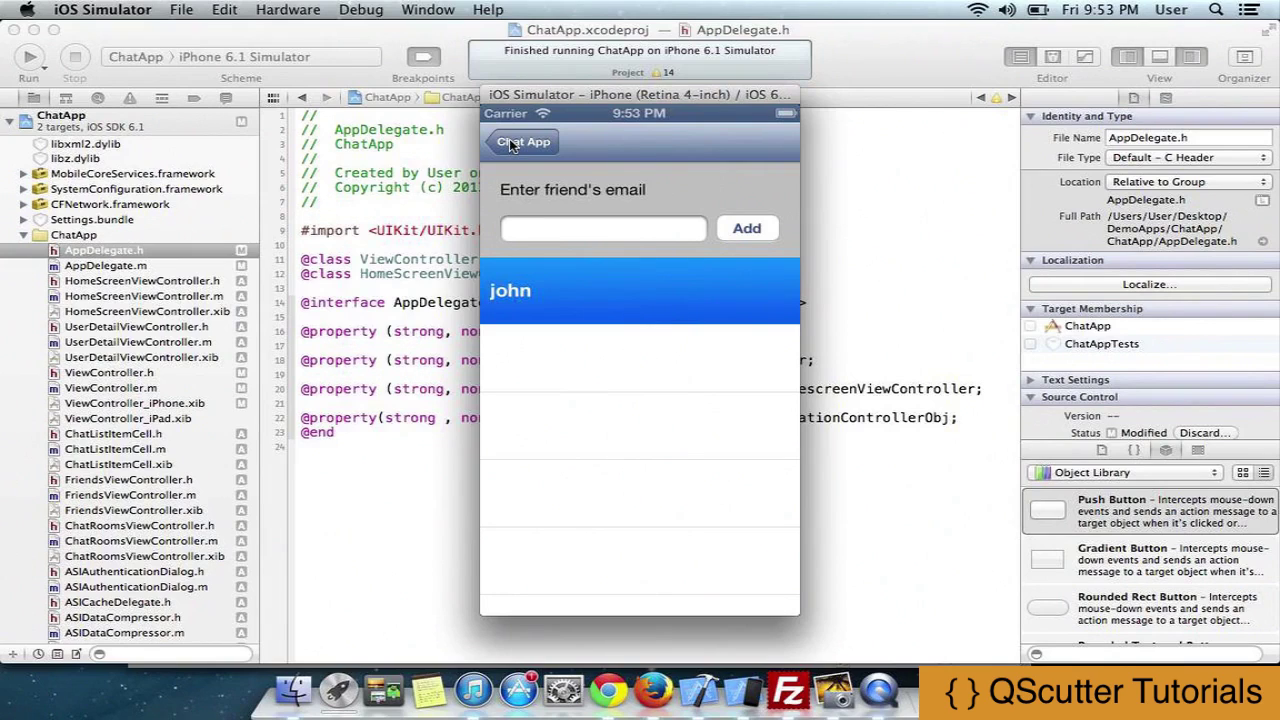
- Reopen john's chat to see his reply 'hello' beneath the sent 'hi'
{"action": "left_click", "coordinate": [688, 275]}
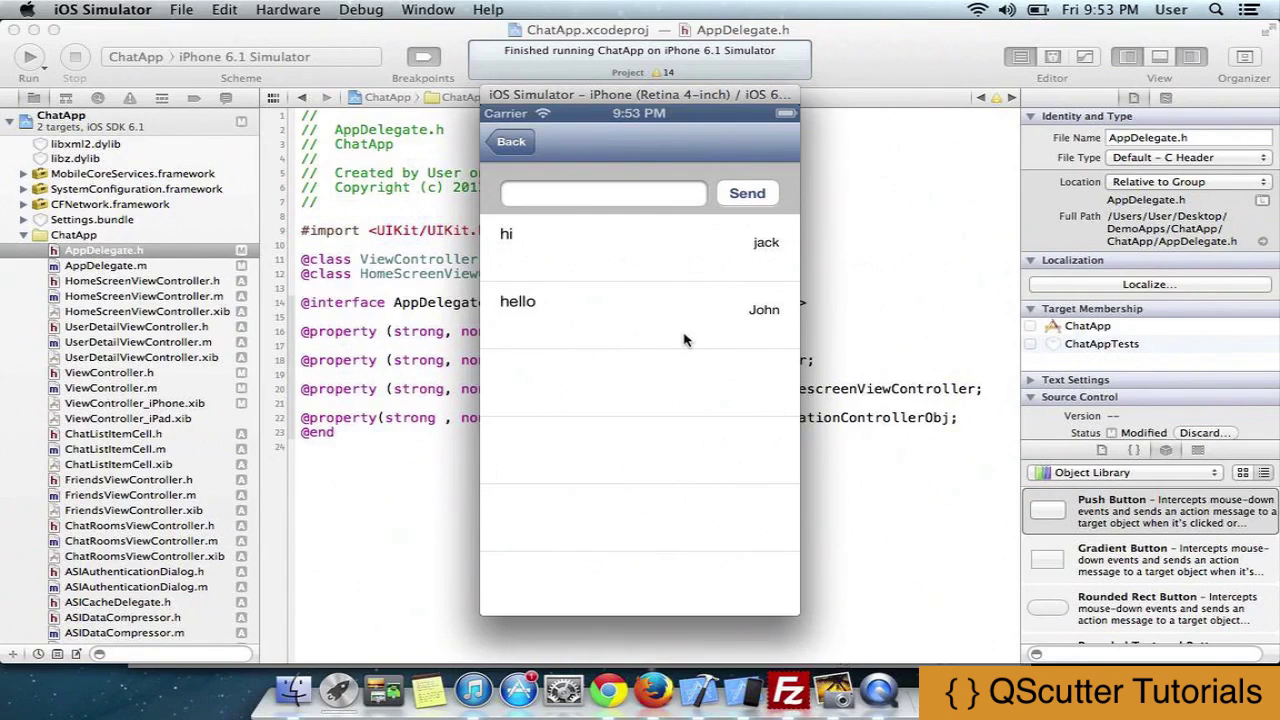
- Send 'how are you', wait for the reply 'I am fine', then return to the friends list
{"action": "left_click", "coordinate": [597, 200]}
{"action": "type", "text": "how are you"}
{"action": "left_click", "coordinate": [755, 198]}
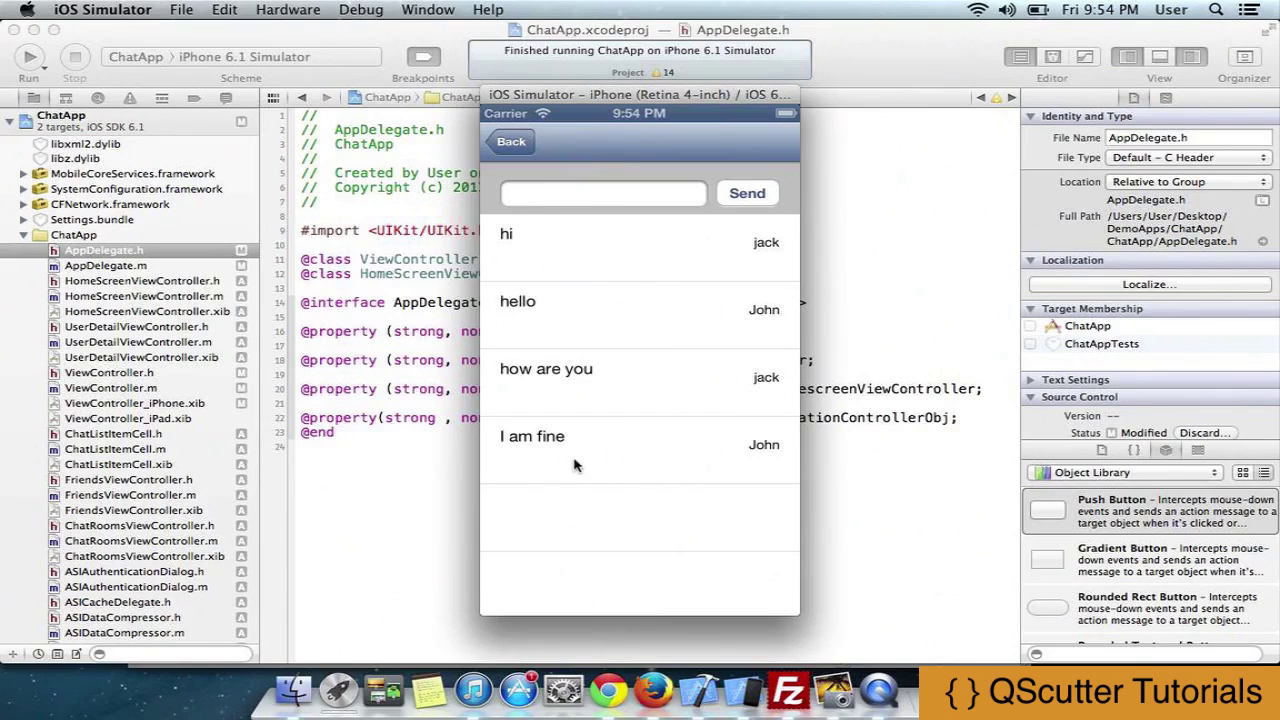
{"action": "left_click", "coordinate": [515, 143]}
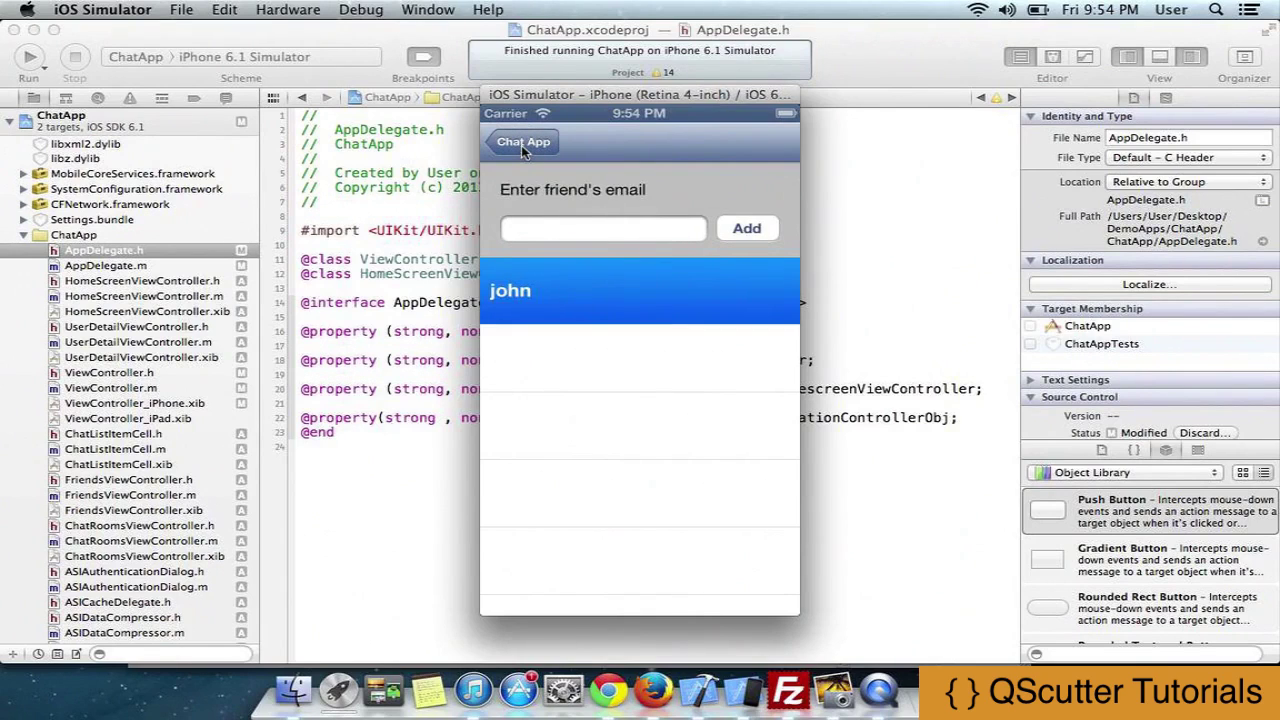